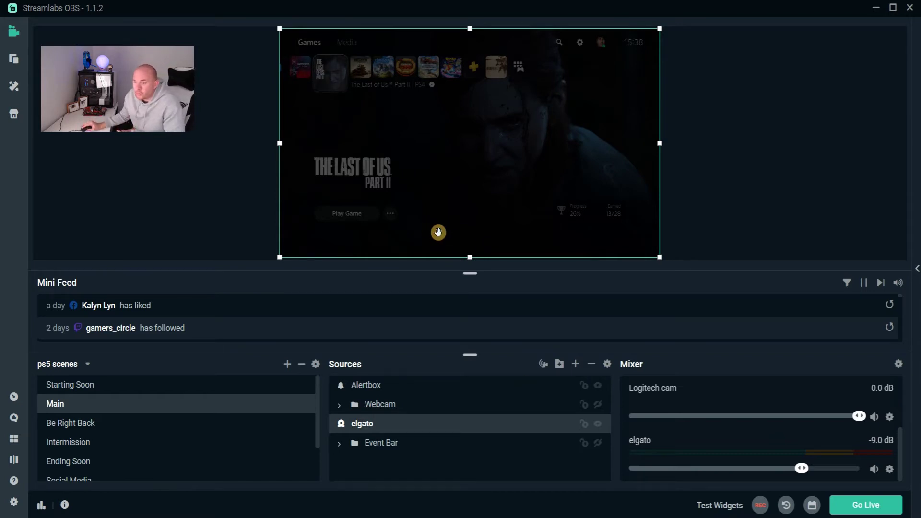
Step: Check the Video Capture Device description among the available source types and leave without adding a source
{"action": "left_click", "coordinate": [578, 363]}
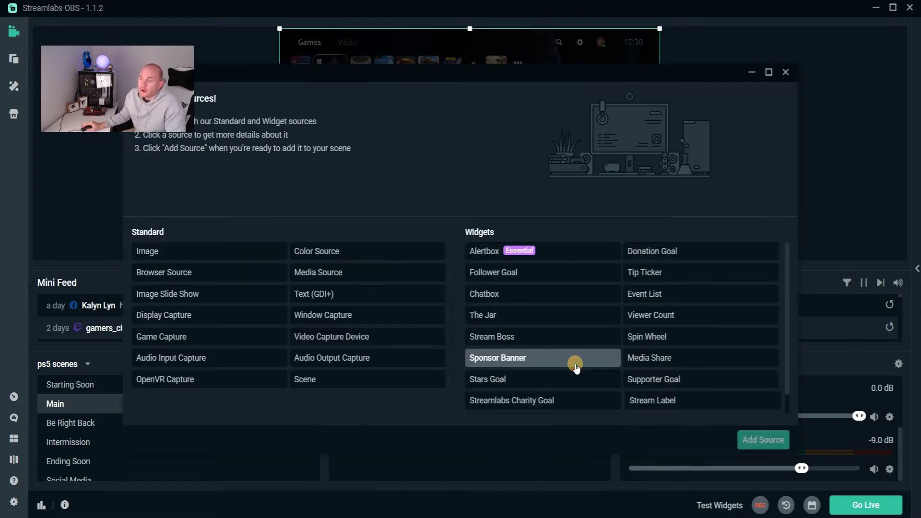
{"action": "left_click", "coordinate": [377, 339]}
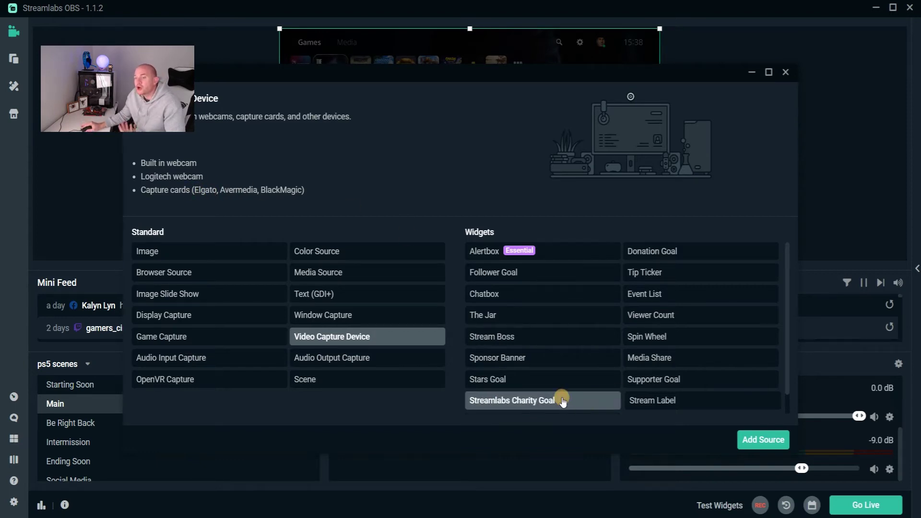
{"action": "left_click", "coordinate": [787, 75]}
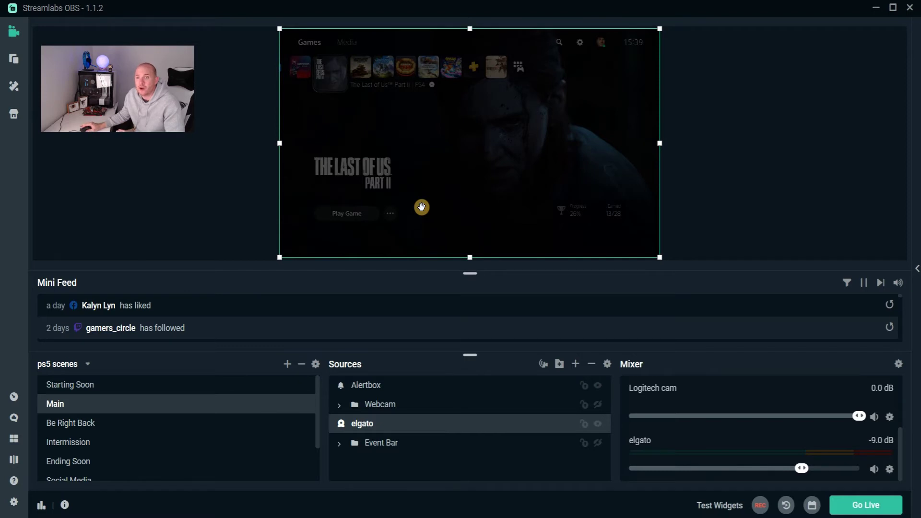
{"action": "left_click", "coordinate": [733, 189]}
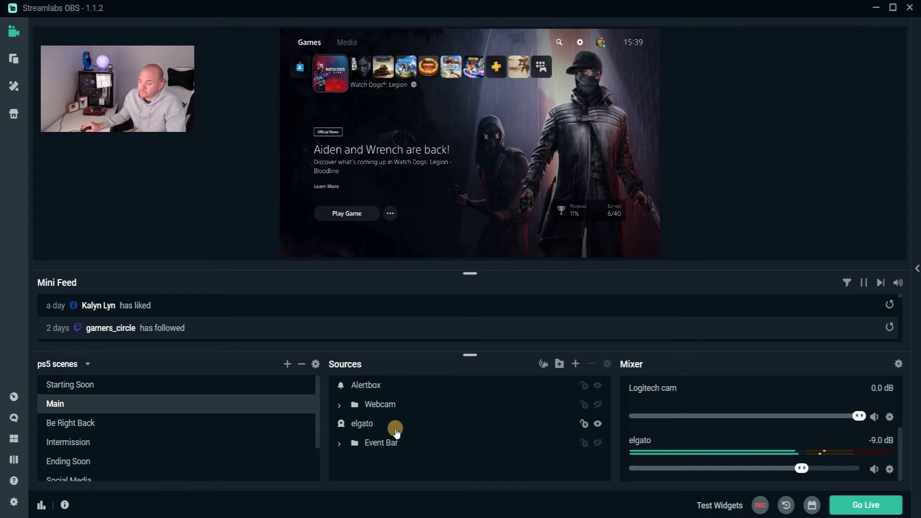
Step: Review the elgato source's capture properties, including device, resolution and FPS options, and close them
{"action": "left_click", "coordinate": [382, 424]}
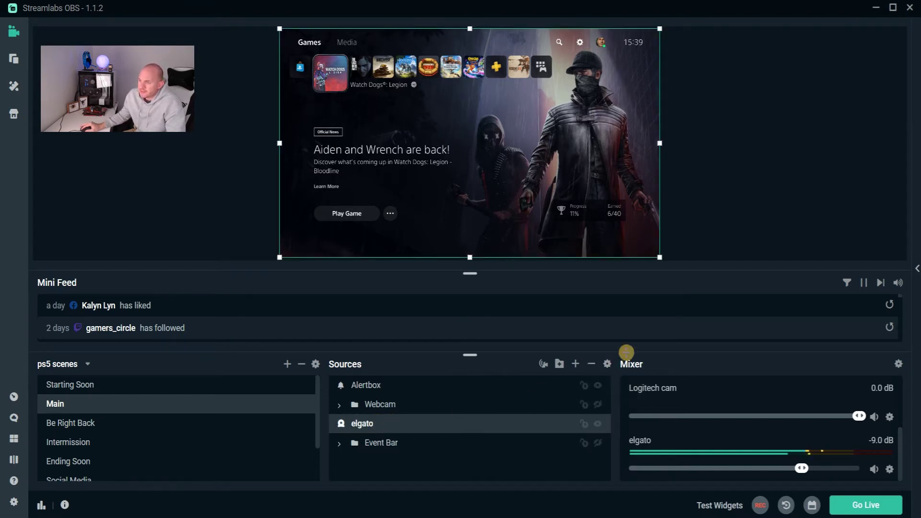
{"action": "left_click", "coordinate": [607, 368]}
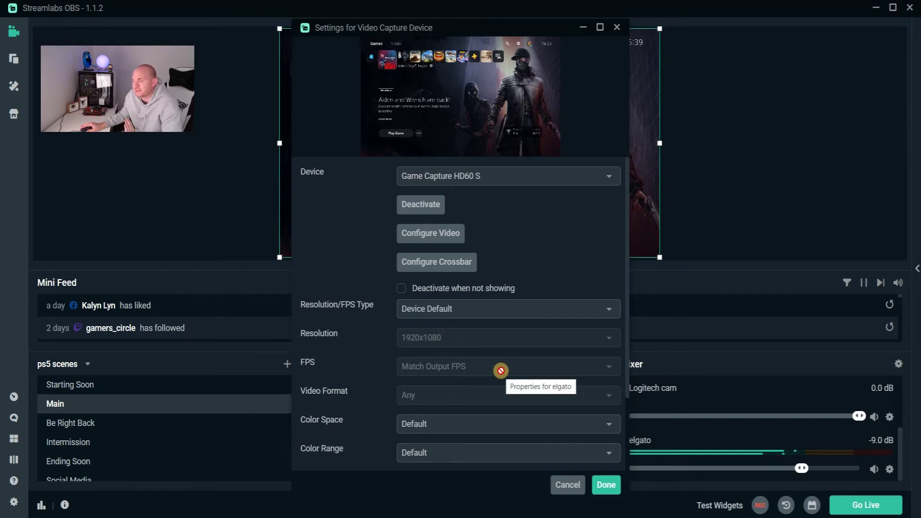
{"action": "left_click", "coordinate": [607, 485]}
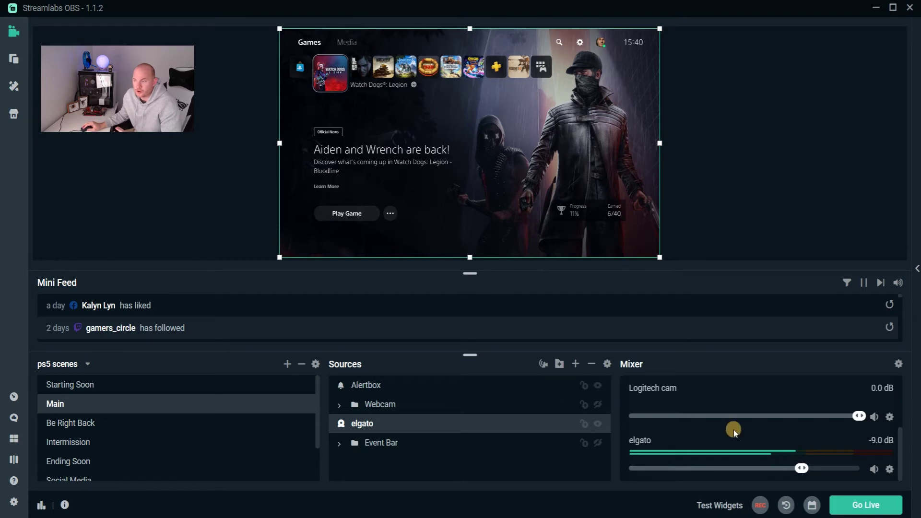
Step: Raise the elgato audio level in the mixer to -8.3 dB
{"action": "scroll", "coordinate": [741, 413], "scroll_direction": "up", "scroll_amount": 2}
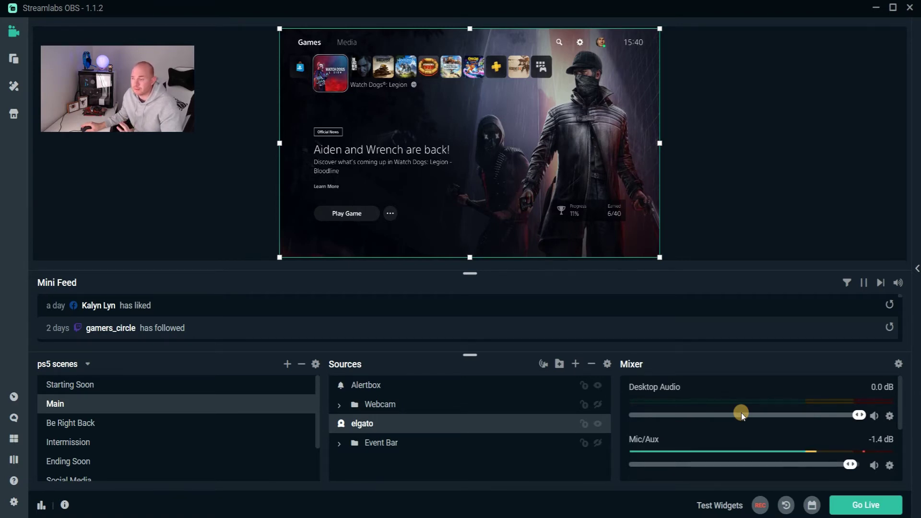
{"action": "scroll", "coordinate": [742, 413], "scroll_direction": "down", "scroll_amount": 2}
{"action": "scroll", "coordinate": [742, 413], "scroll_direction": "down", "scroll_amount": 2}
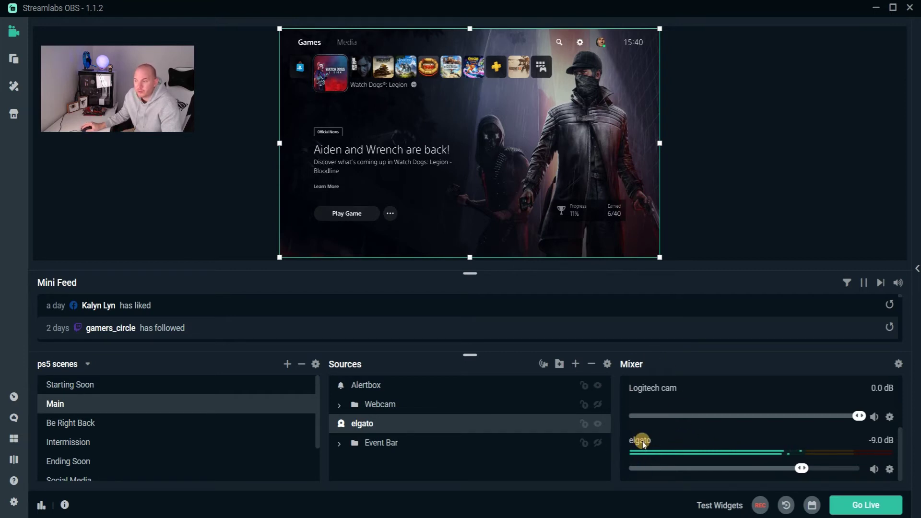
{"action": "scroll", "coordinate": [667, 443], "scroll_direction": "up", "scroll_amount": 3}
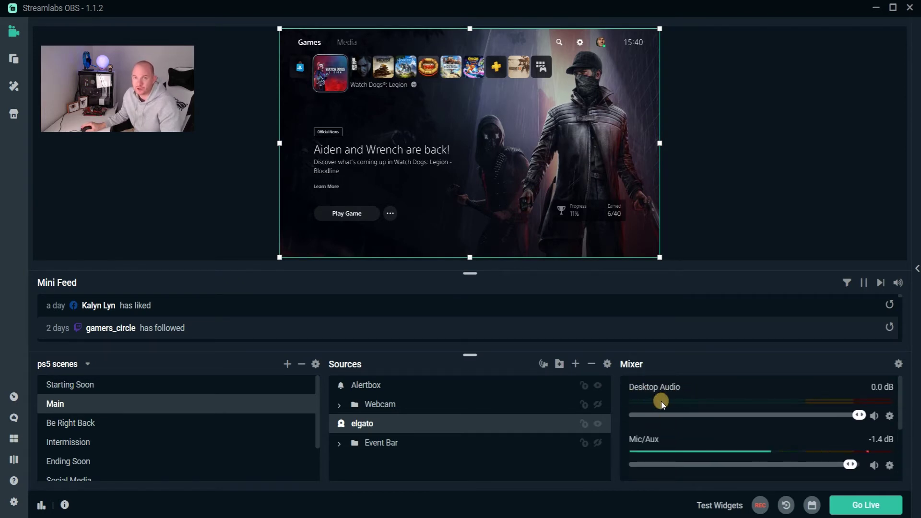
{"action": "scroll", "coordinate": [661, 404], "scroll_direction": "down", "scroll_amount": 3}
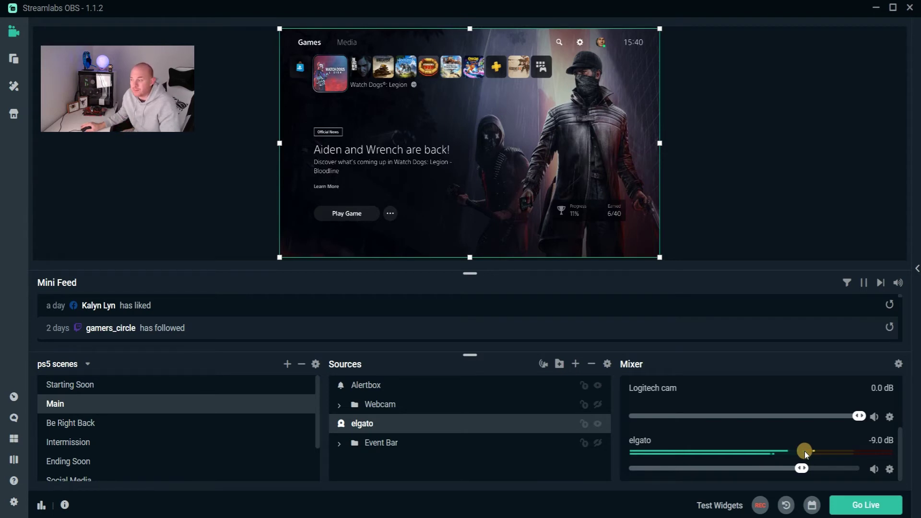
{"action": "mouse_move", "coordinate": [802, 468]}
{"action": "left_mouse_down"}
{"action": "mouse_move", "coordinate": [849, 469]}
{"action": "mouse_move", "coordinate": [808, 469]}
{"action": "left_mouse_up"}
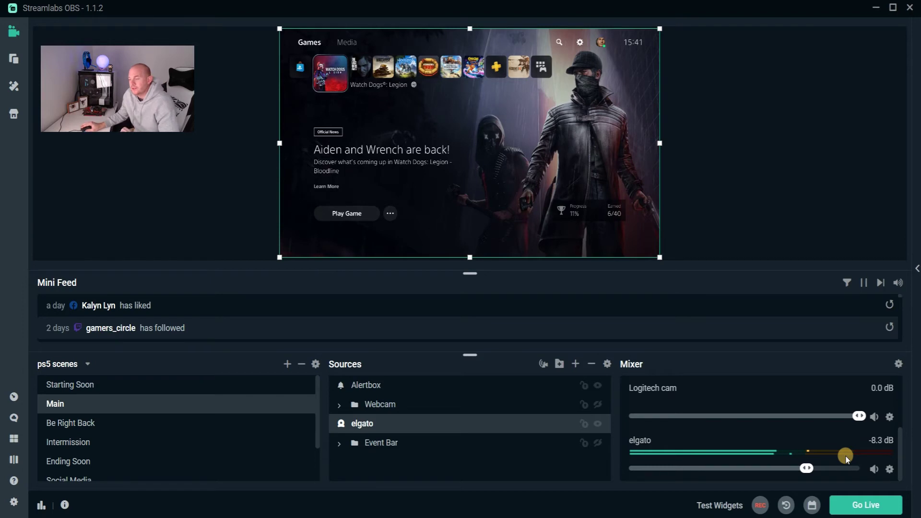
Step: Add a second Gain filter named "Gain Output" to the elgato source
{"action": "left_click", "coordinate": [890, 469]}
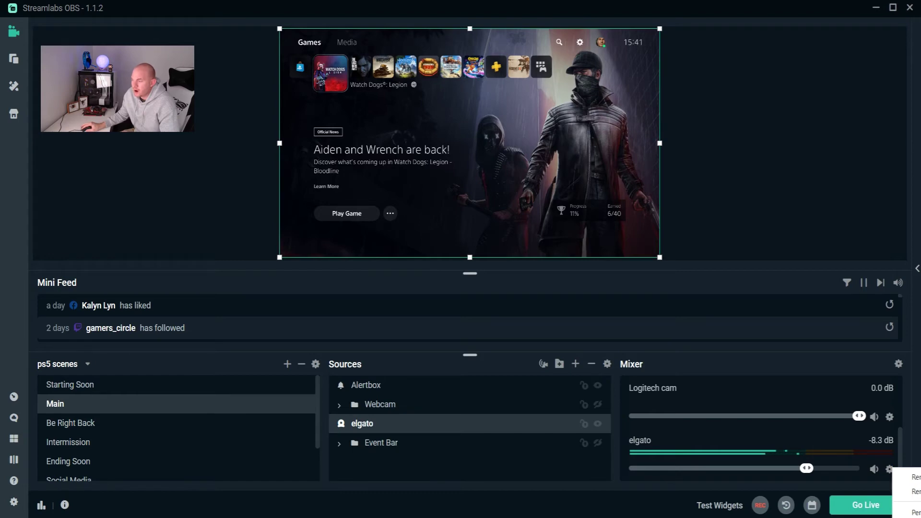
{"action": "left_click", "coordinate": [911, 491]}
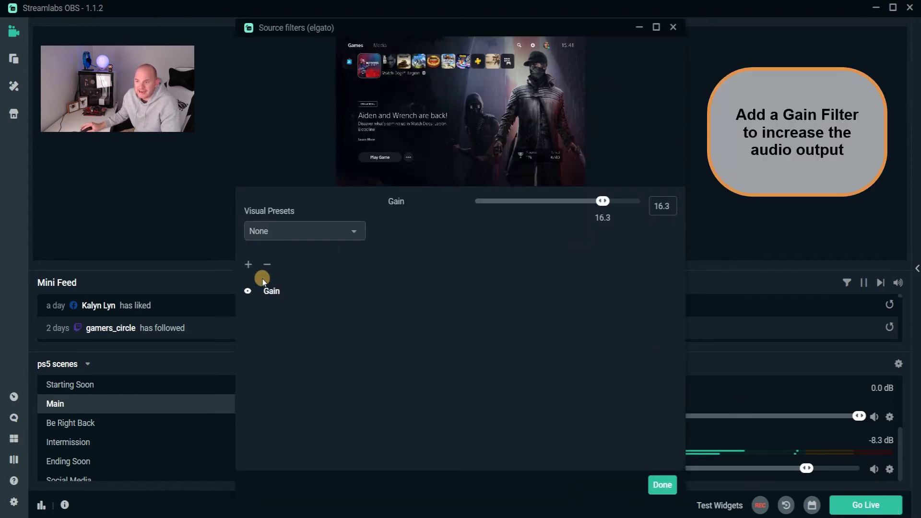
{"action": "left_click", "coordinate": [297, 233]}
{"action": "left_click", "coordinate": [308, 232]}
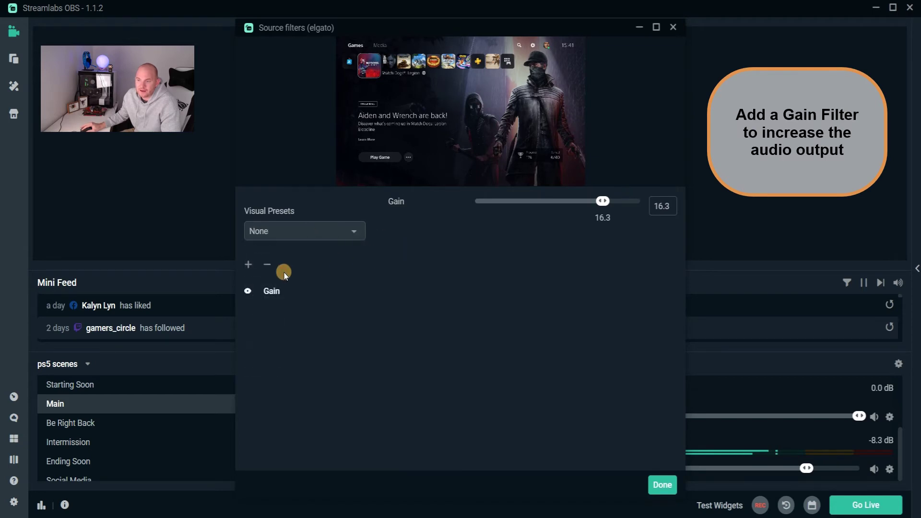
{"action": "left_click", "coordinate": [250, 267]}
{"action": "left_click", "coordinate": [365, 161]}
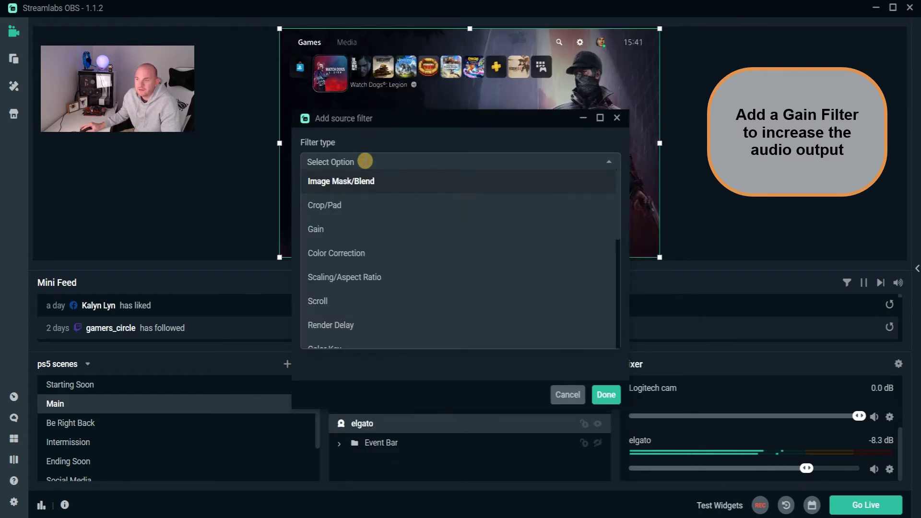
{"action": "left_click", "coordinate": [362, 230]}
{"action": "left_click", "coordinate": [432, 218]}
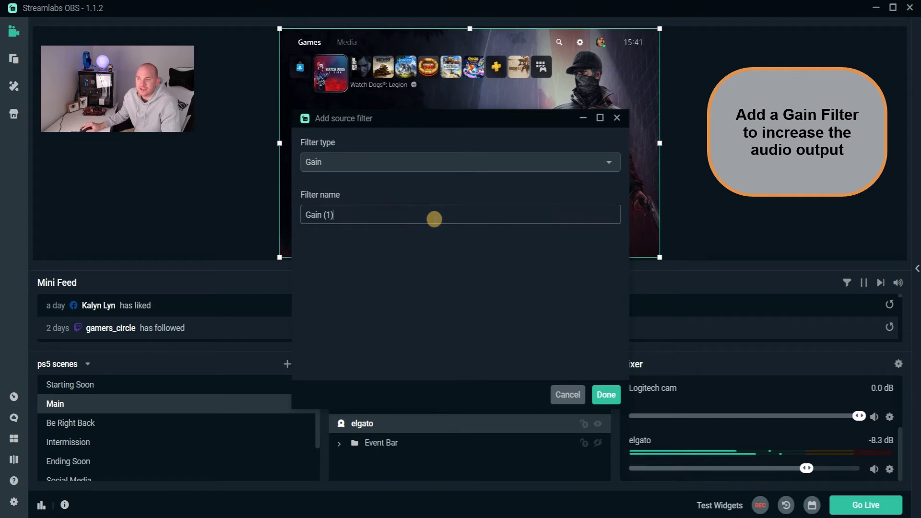
{"action": "left_click_drag", "start_coordinate": [336, 215], "coordinate": [323, 217]}
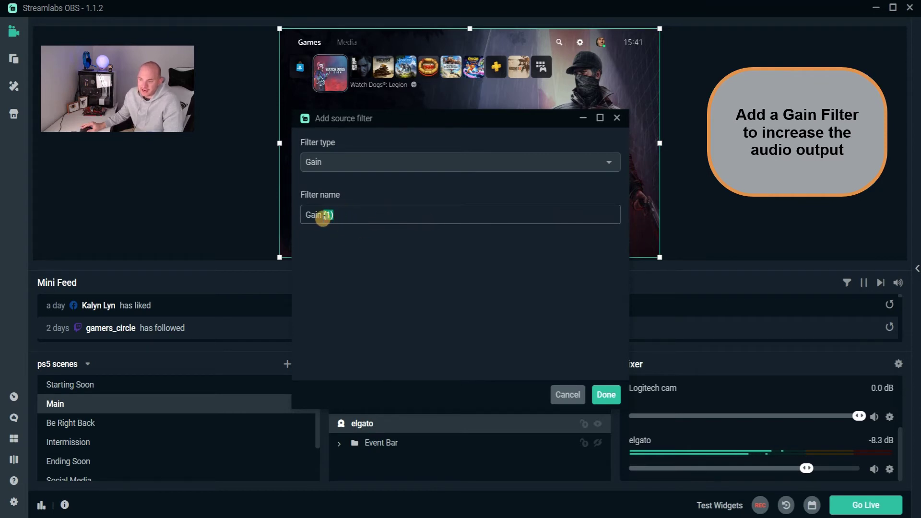
{"action": "type", "text": "Out"}
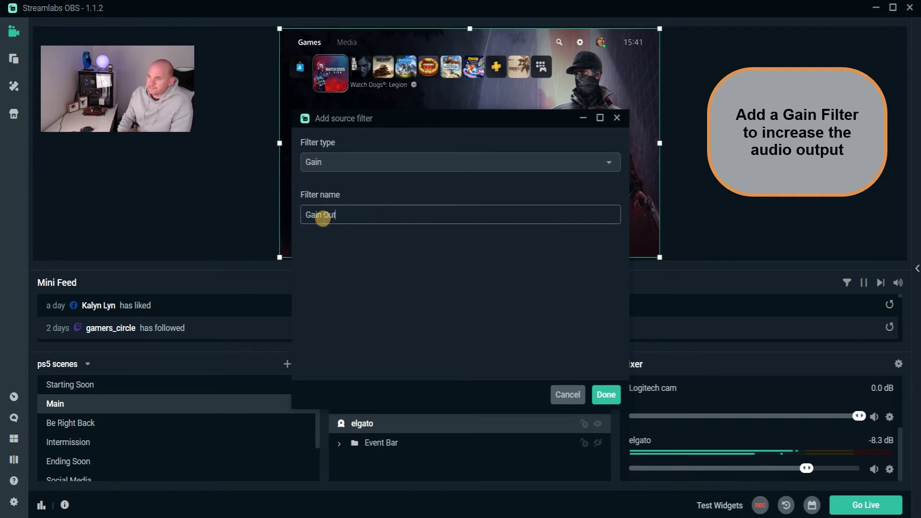
{"action": "type", "text": "put"}
{"action": "left_click", "coordinate": [607, 393]}
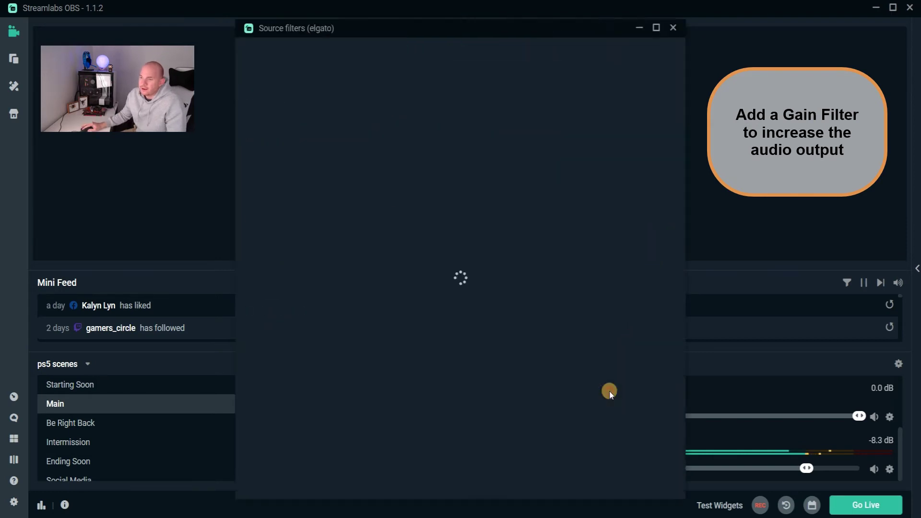
Step: Set the Gain Output filter's gain to 1.2, and remove that filter from the elgato source
{"action": "mouse_move", "coordinate": [556, 203]}
{"action": "left_mouse_down"}
{"action": "mouse_move", "coordinate": [598, 205]}
{"action": "mouse_move", "coordinate": [542, 205]}
{"action": "mouse_move", "coordinate": [590, 201]}
{"action": "mouse_move", "coordinate": [560, 202]}
{"action": "left_mouse_up"}
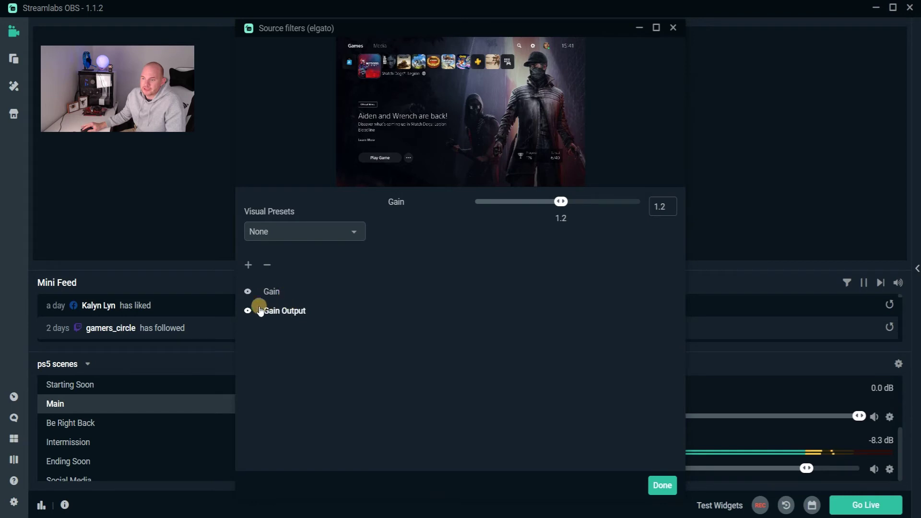
{"action": "left_click", "coordinate": [268, 265]}
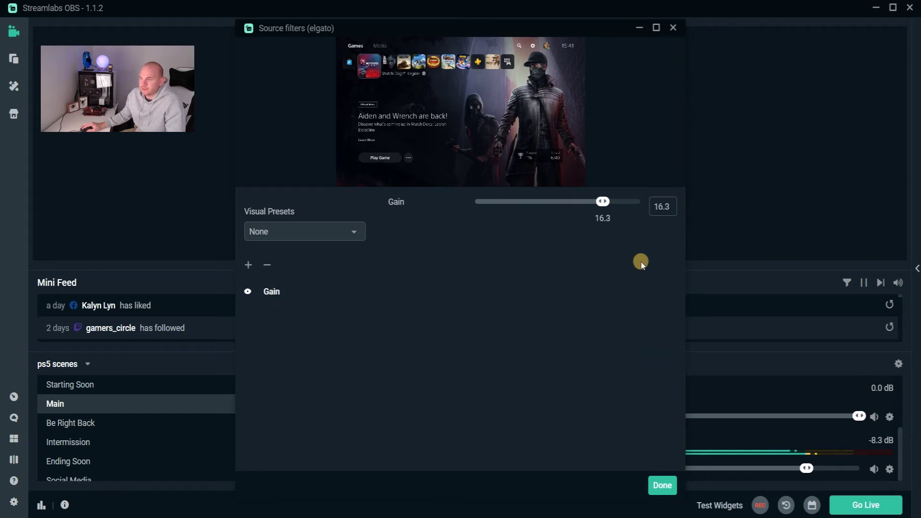
{"action": "left_click", "coordinate": [672, 486]}
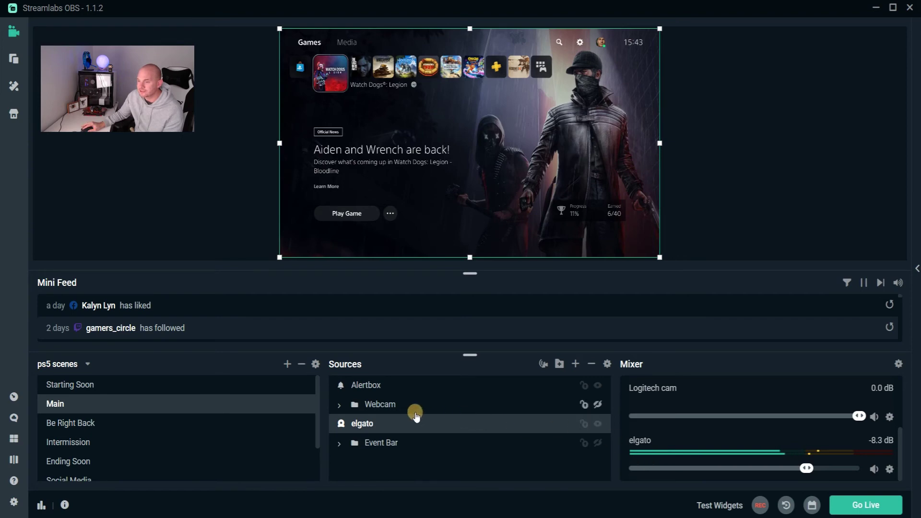
Step: Try 2/Analog Audio as the audio input in the elgato device's video configuration and return it to 1/HDMI Audio
{"action": "left_click", "coordinate": [606, 364]}
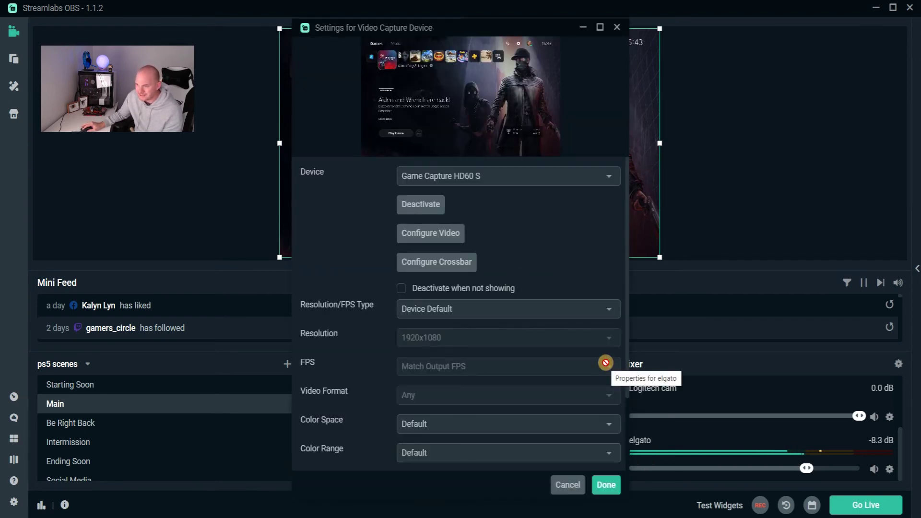
{"action": "left_click", "coordinate": [435, 233]}
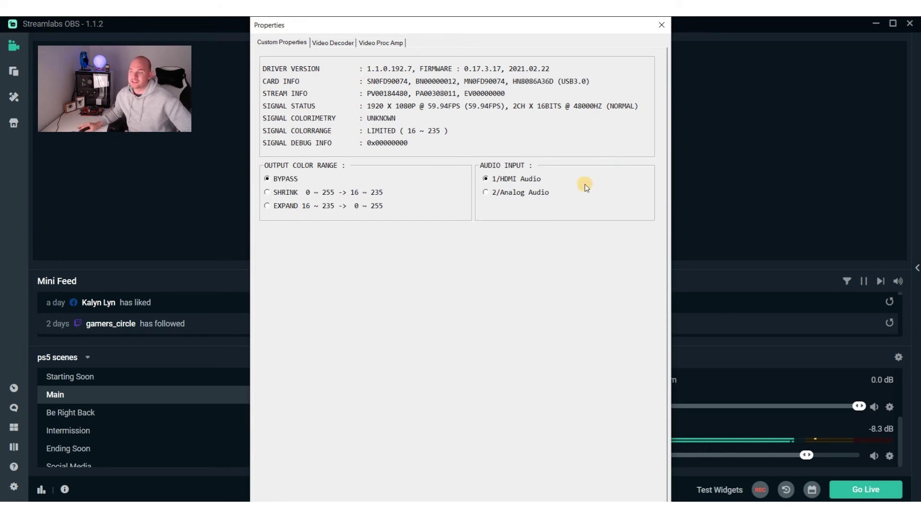
{"action": "left_click", "coordinate": [514, 193]}
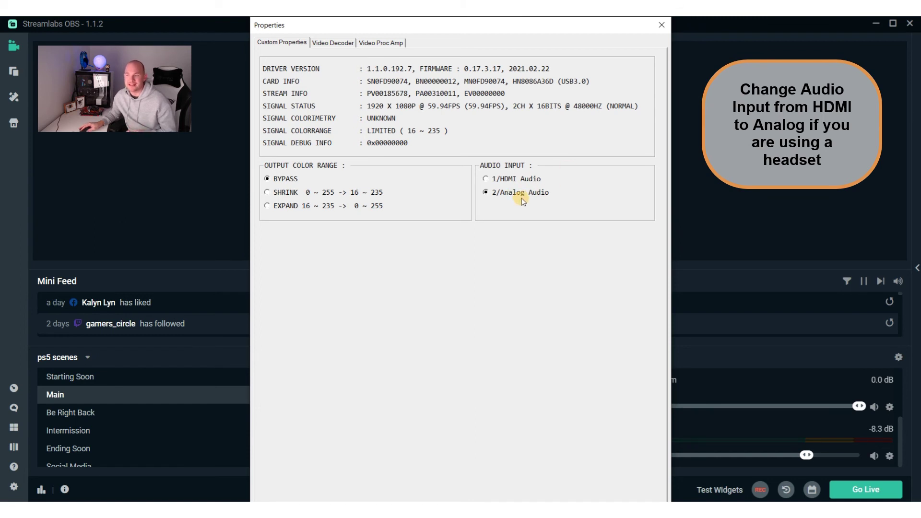
{"action": "left_click", "coordinate": [512, 181]}
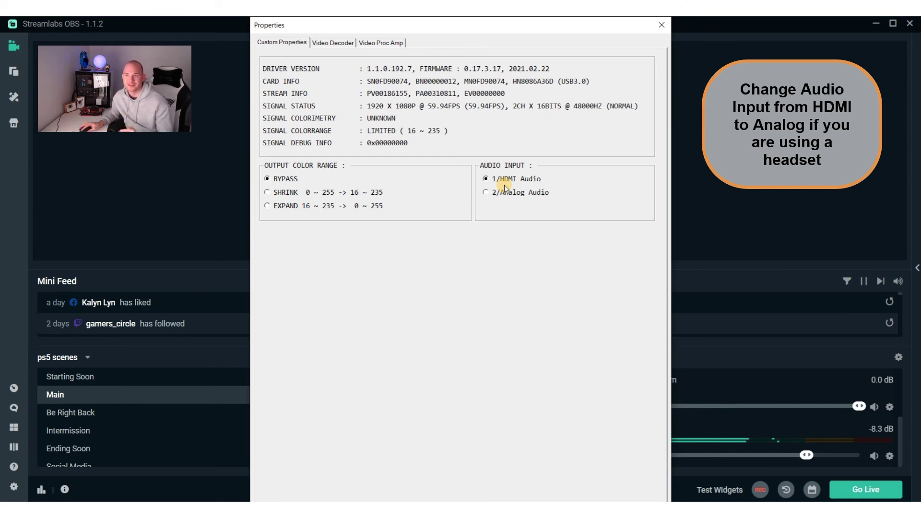
{"action": "left_click", "coordinate": [501, 192]}
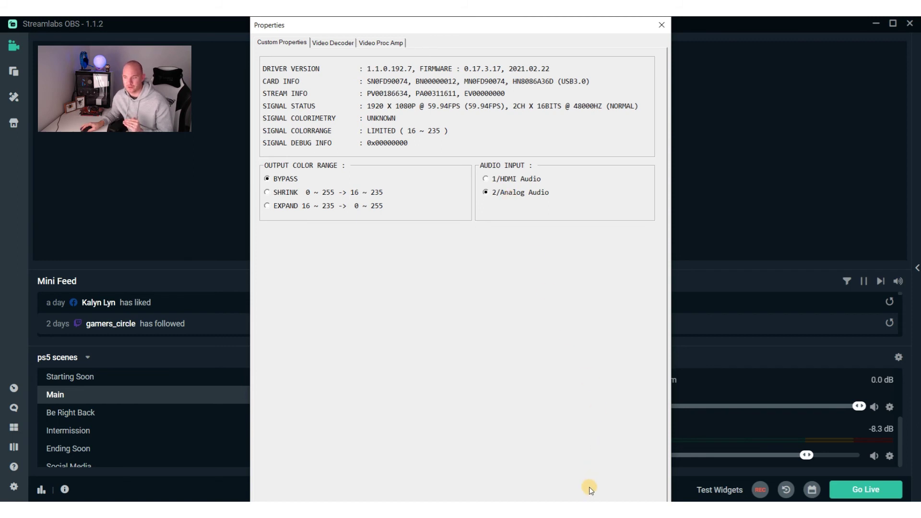
{"action": "left_click", "coordinate": [513, 183]}
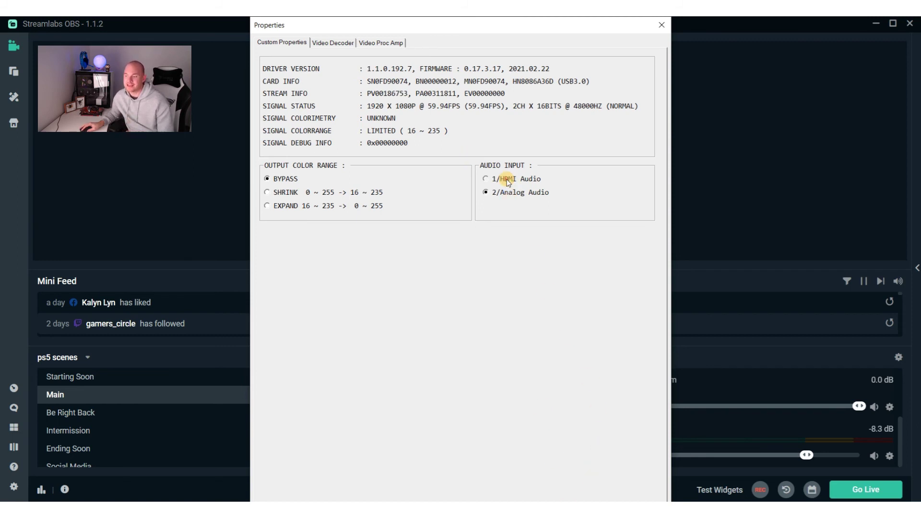
{"action": "left_click", "coordinate": [662, 25]}
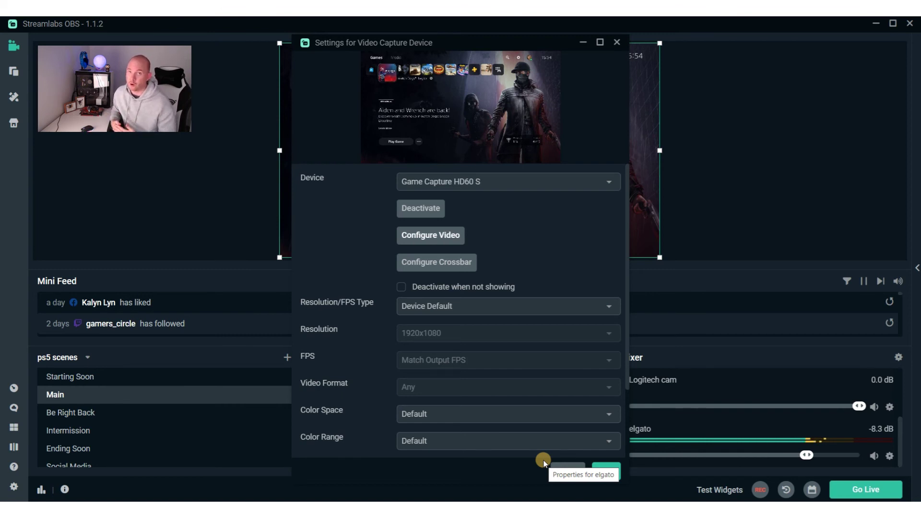
{"action": "left_click", "coordinate": [607, 469]}
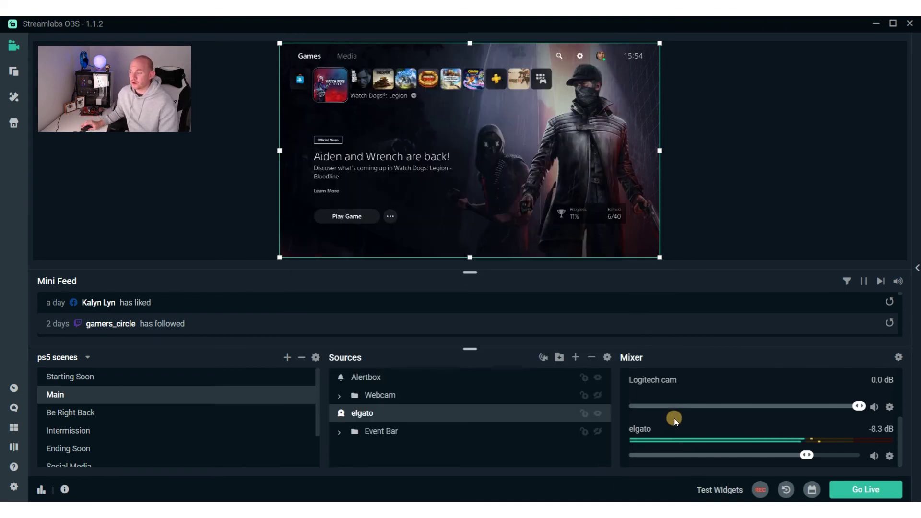
Step: Compare the Desktop Audio, Mic/Aux, Logitech cam and elgato levels in the mixer
{"action": "scroll", "coordinate": [674, 420], "scroll_direction": "up", "scroll_amount": 3}
{"action": "scroll", "coordinate": [673, 418], "scroll_direction": "down", "scroll_amount": 2}
{"action": "scroll", "coordinate": [700, 408], "scroll_direction": "up", "scroll_amount": 2}
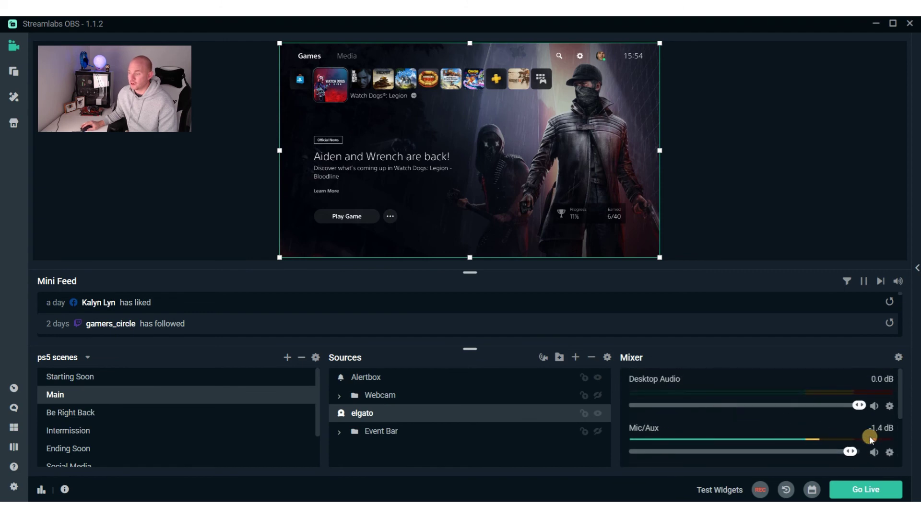
{"action": "scroll", "coordinate": [660, 407], "scroll_direction": "down", "scroll_amount": 2}
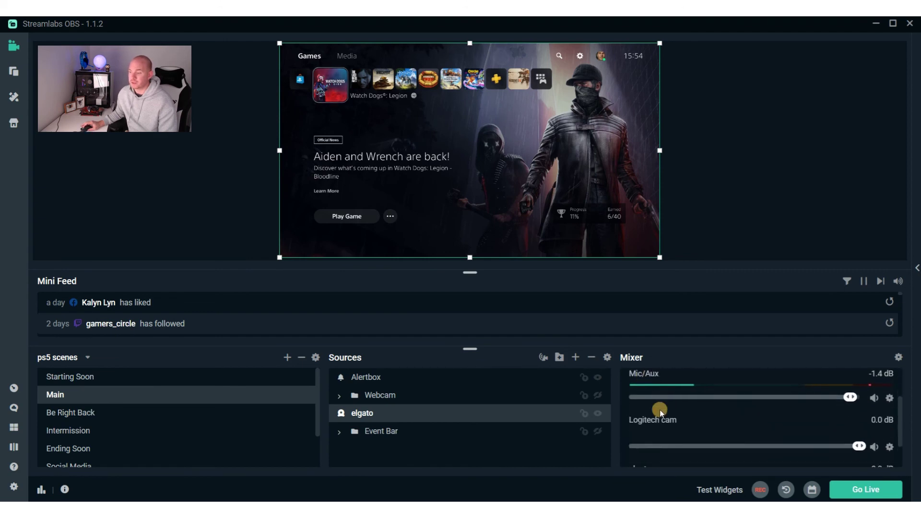
{"action": "scroll", "coordinate": [661, 416], "scroll_direction": "down", "scroll_amount": 1}
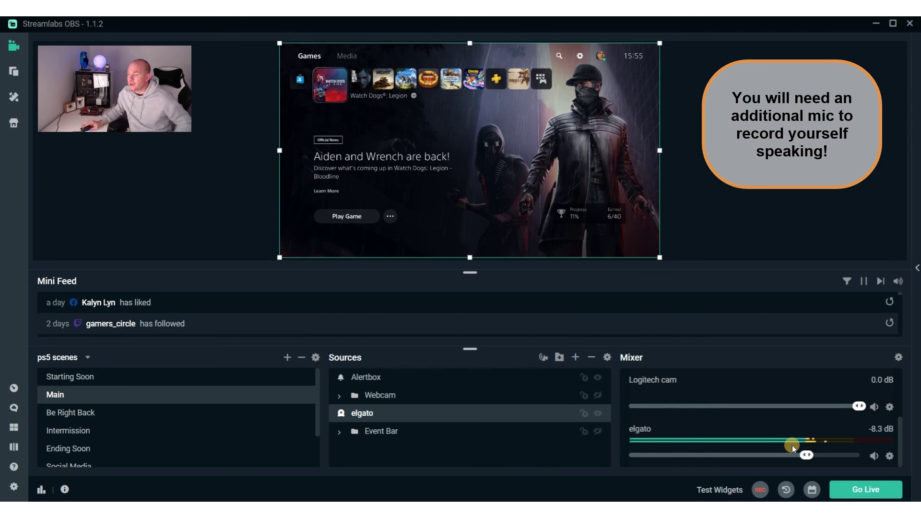
{"action": "scroll", "coordinate": [777, 430], "scroll_direction": "up", "scroll_amount": 3}
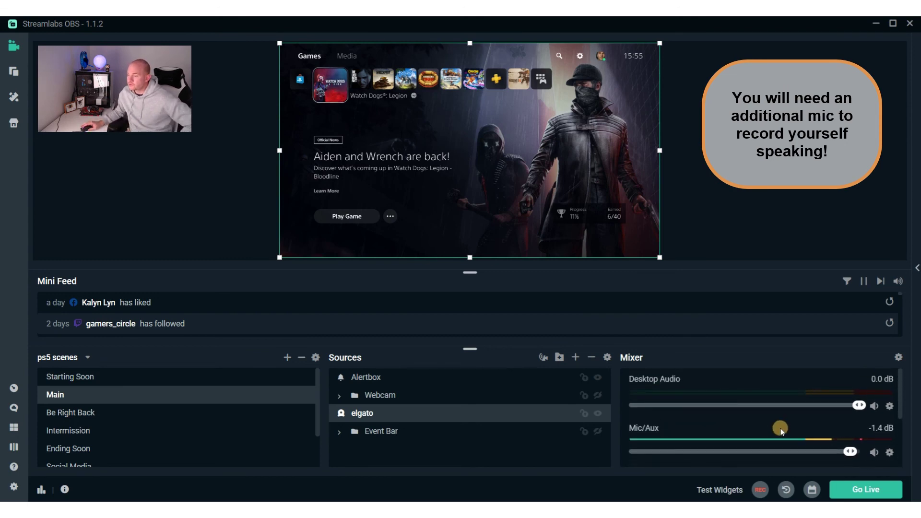